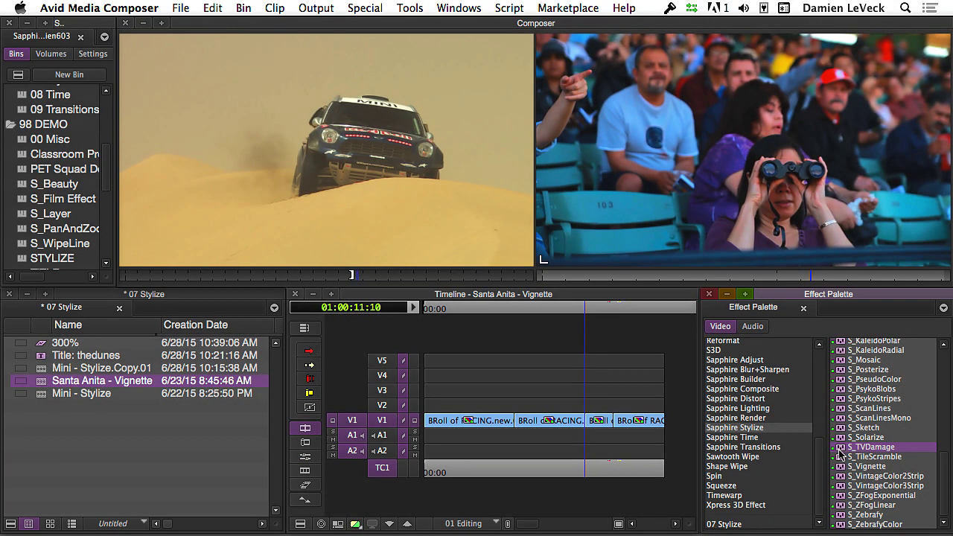
# Drop the S_TVDamage effect from the Effect Palette onto the crowd clip.
pyautogui.moveTo(809, 440); pyautogui.dragTo(598, 424)
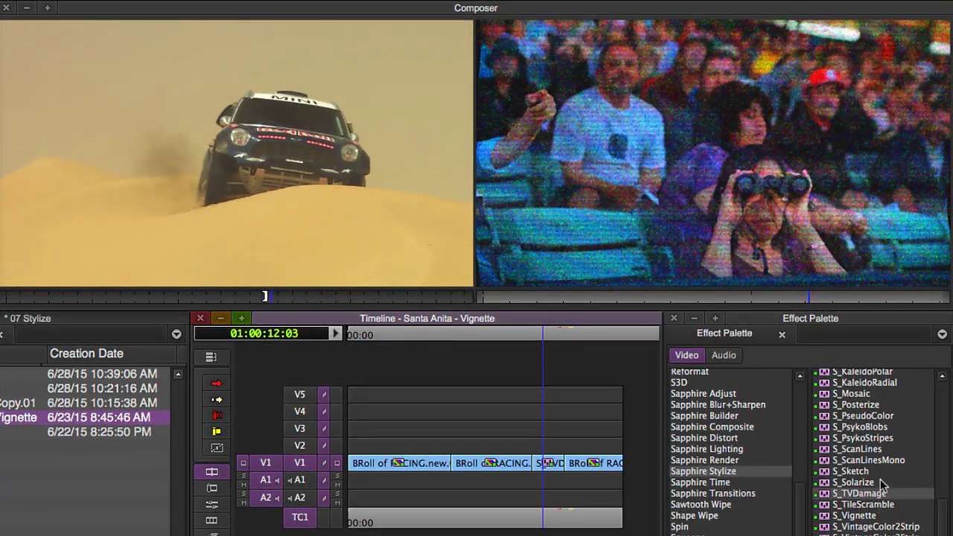
pyautogui.click(893, 461)
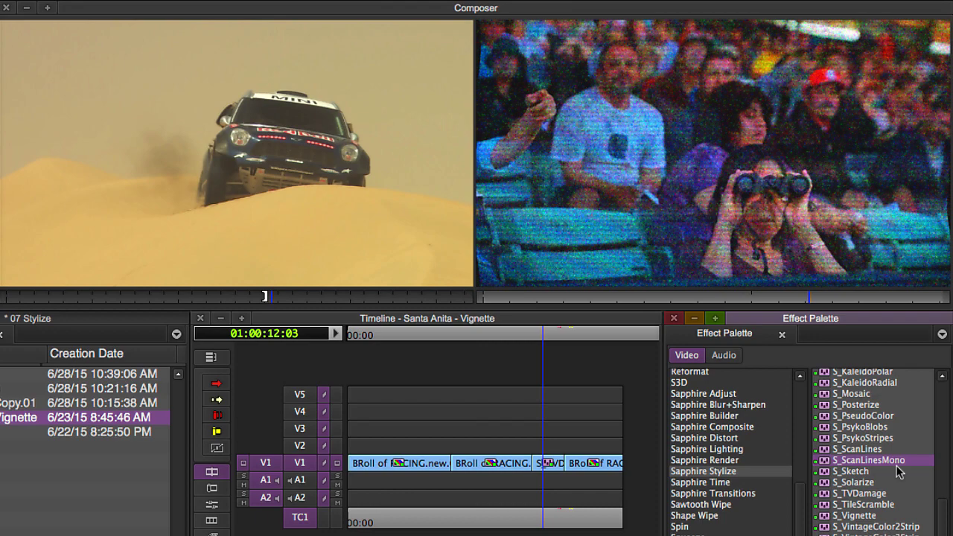
pyautogui.moveTo(899, 471); pyautogui.dragTo(564, 489)
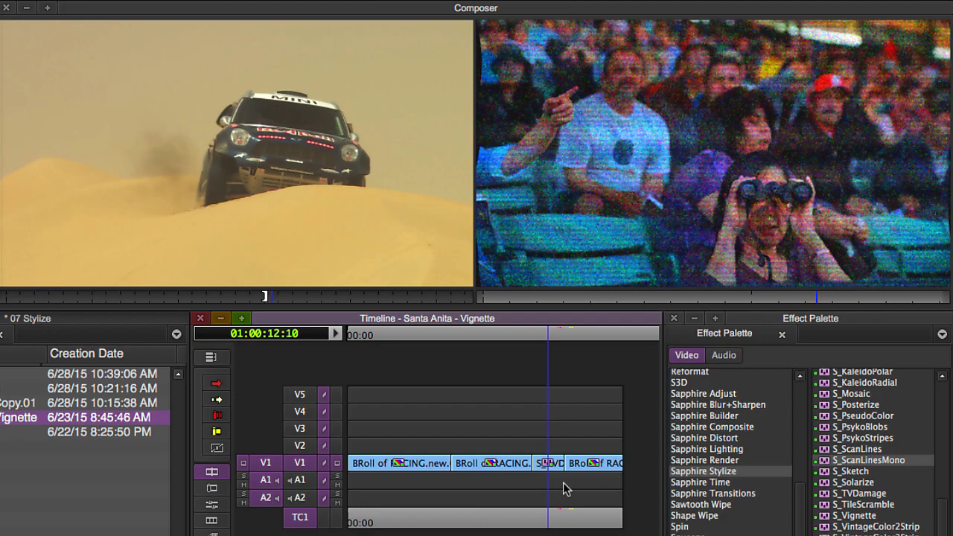
# Enter Effect Mode on the crowd clip's S_TVDamage and bring up its Preset Browser.
pyautogui.hotkey('ctrl', '8')
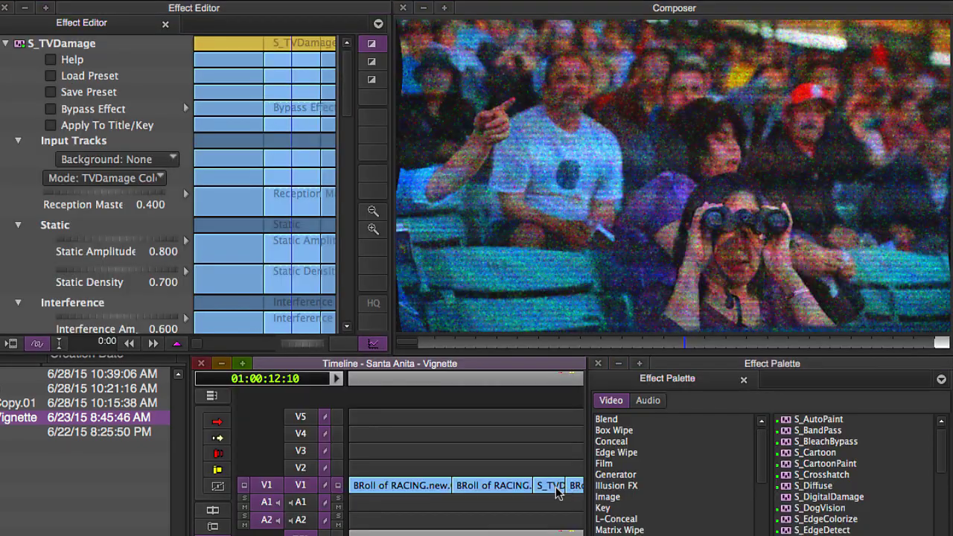
pyautogui.click(556, 488)
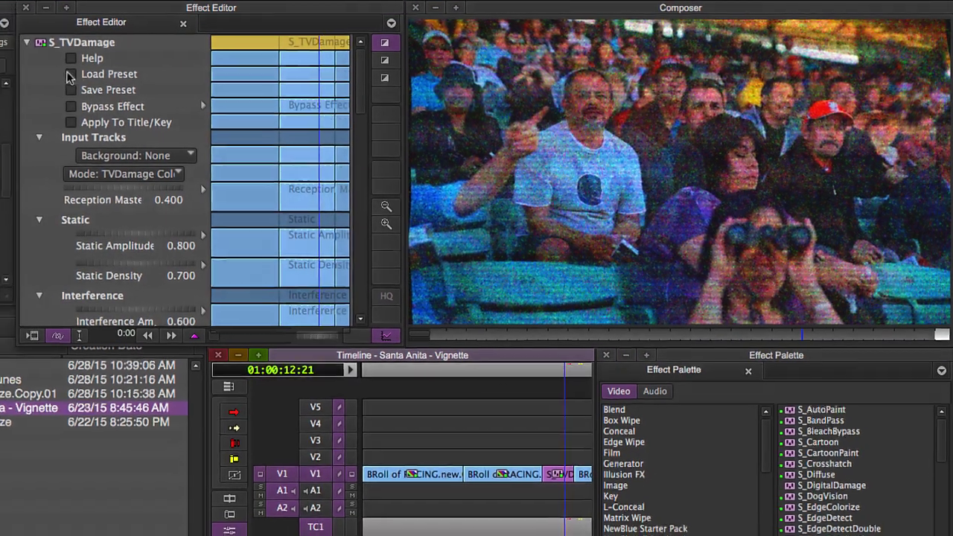
pyautogui.click(50, 75)
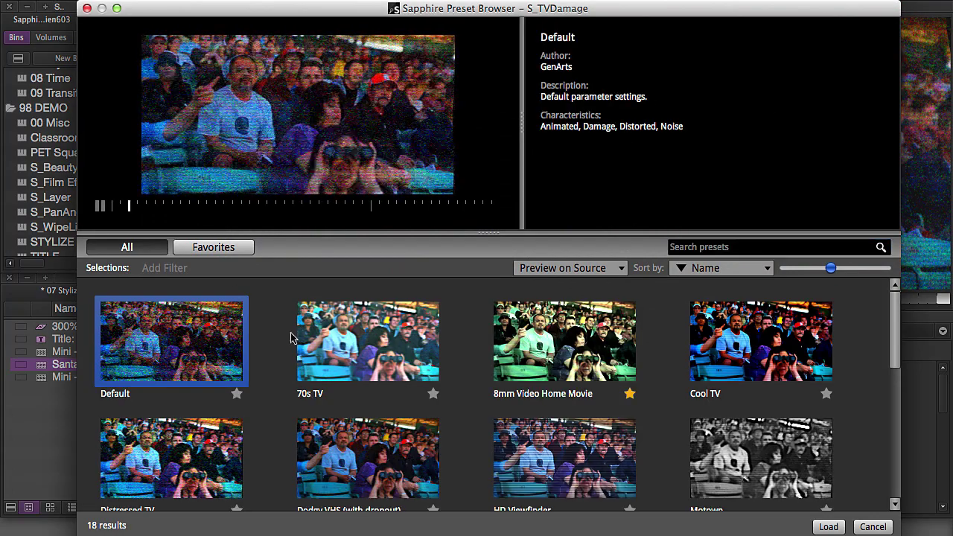
# Preview the 70s TV, 8mm Video Home Movie, Cool TV and Distressed TV presets, ending on Distressed TV.
pyautogui.click(316, 344)
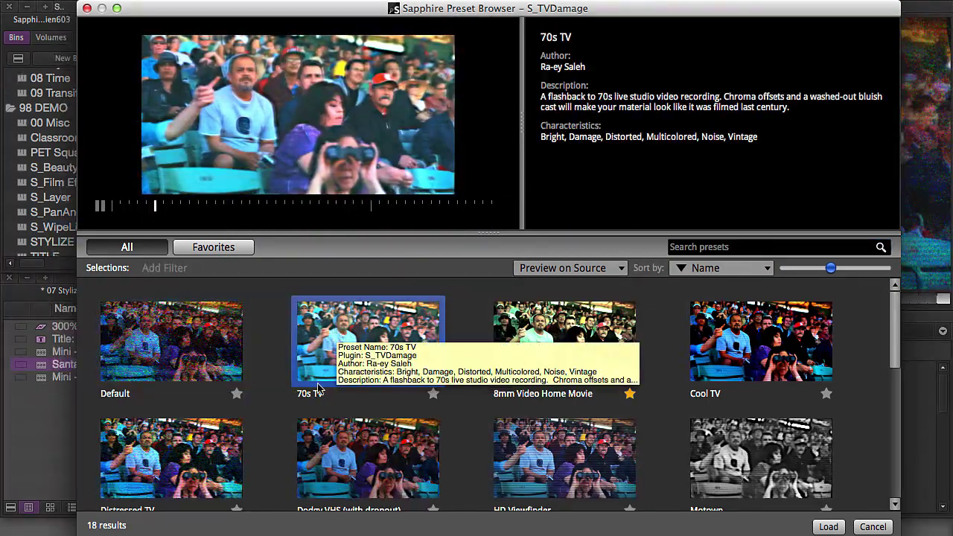
pyautogui.click(542, 402)
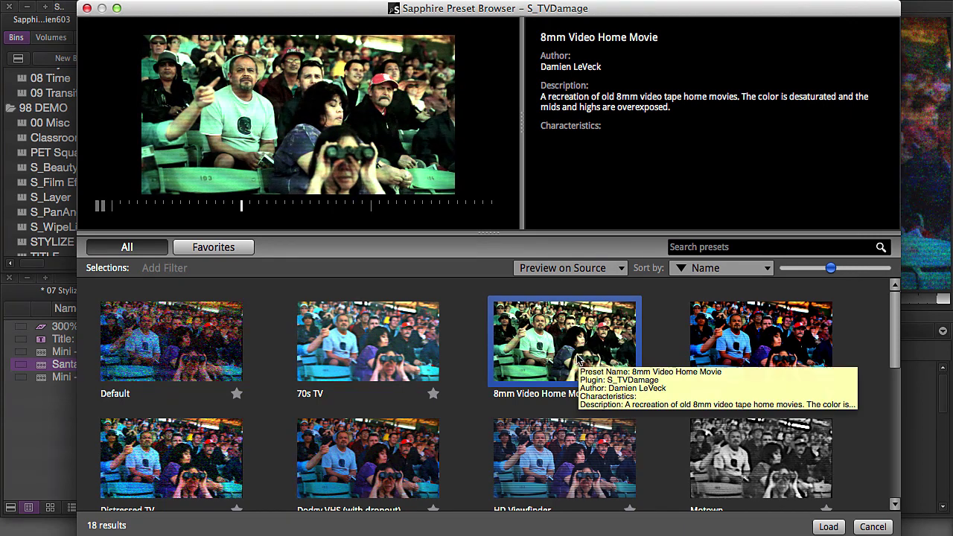
pyautogui.click(771, 353)
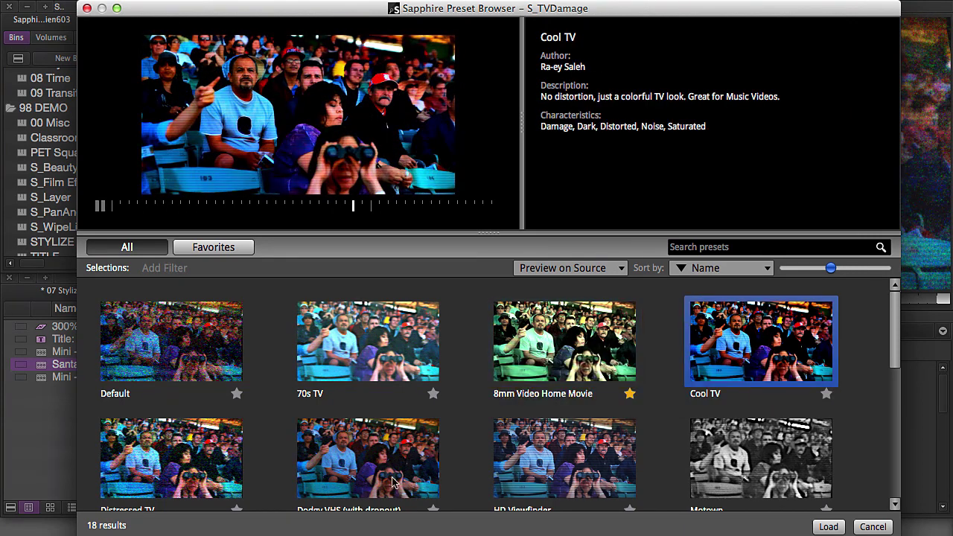
pyautogui.click(135, 471)
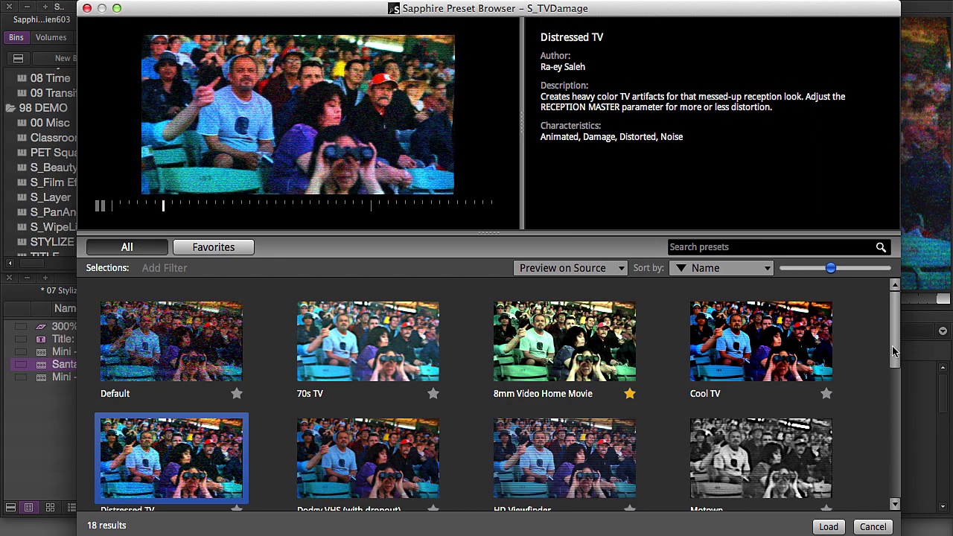
# Preview Old Broken B&W TV, Scrambled Cable Box, Tuned Out, Surveillance Camera, then VHS Tape FF/RW.
pyautogui.moveTo(893, 351); pyautogui.dragTo(894, 407)
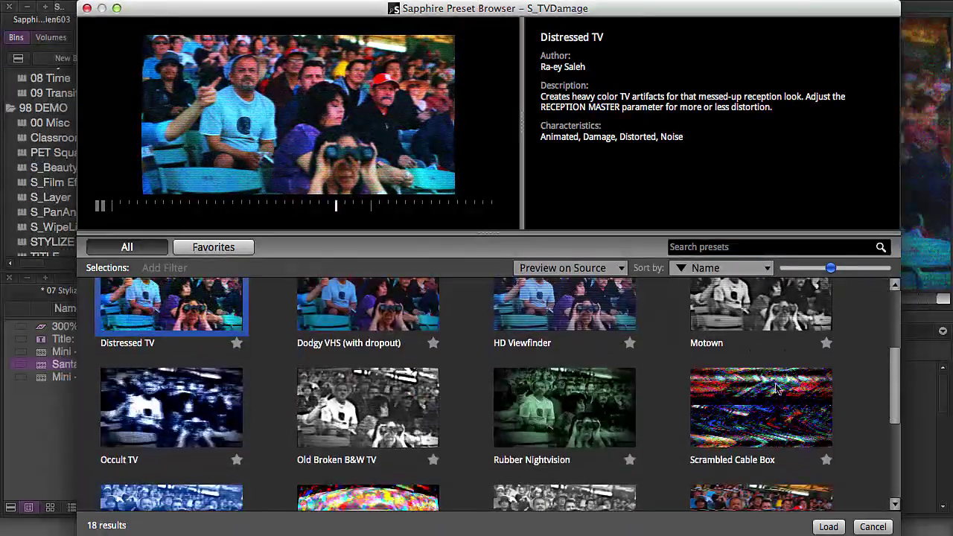
pyautogui.click(354, 424)
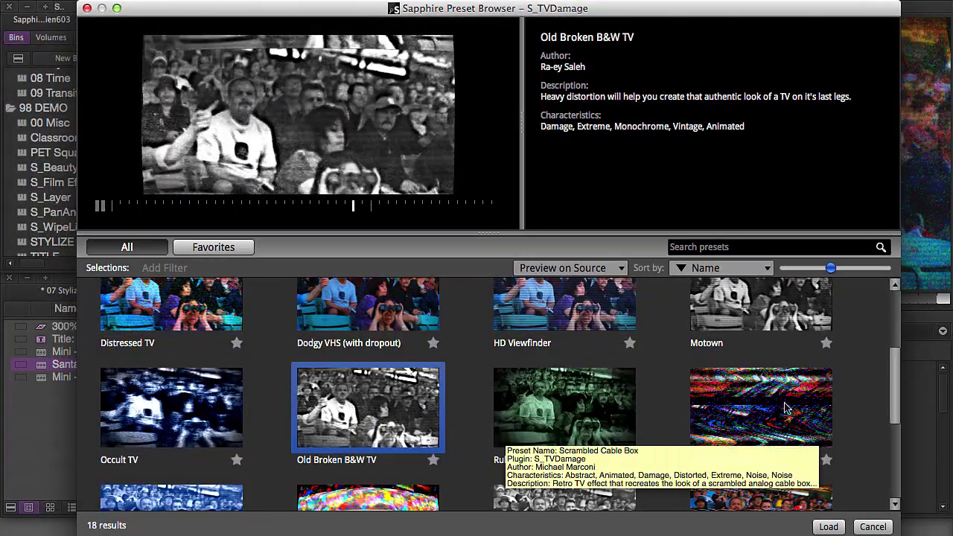
pyautogui.click(768, 408)
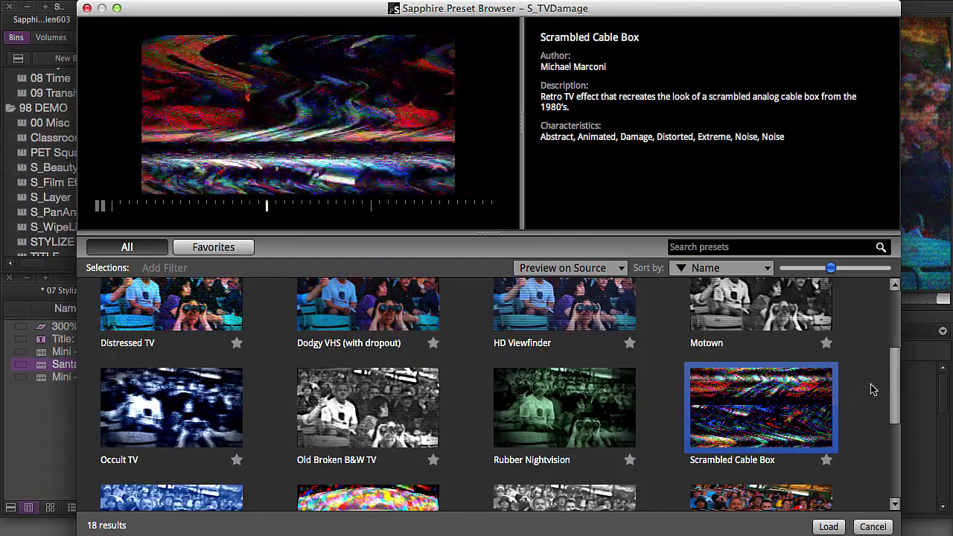
pyautogui.moveTo(892, 383); pyautogui.dragTo(889, 431)
pyautogui.click(408, 408)
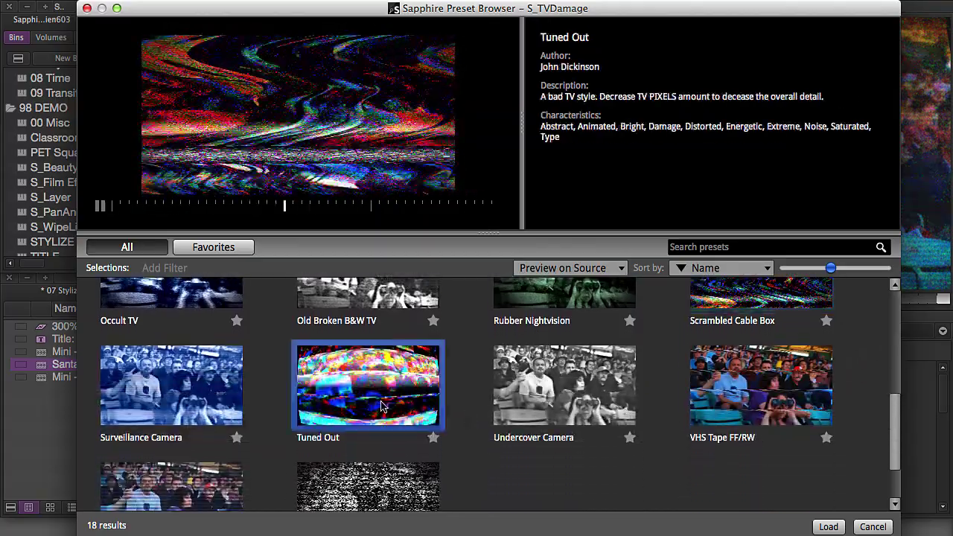
pyautogui.click(155, 398)
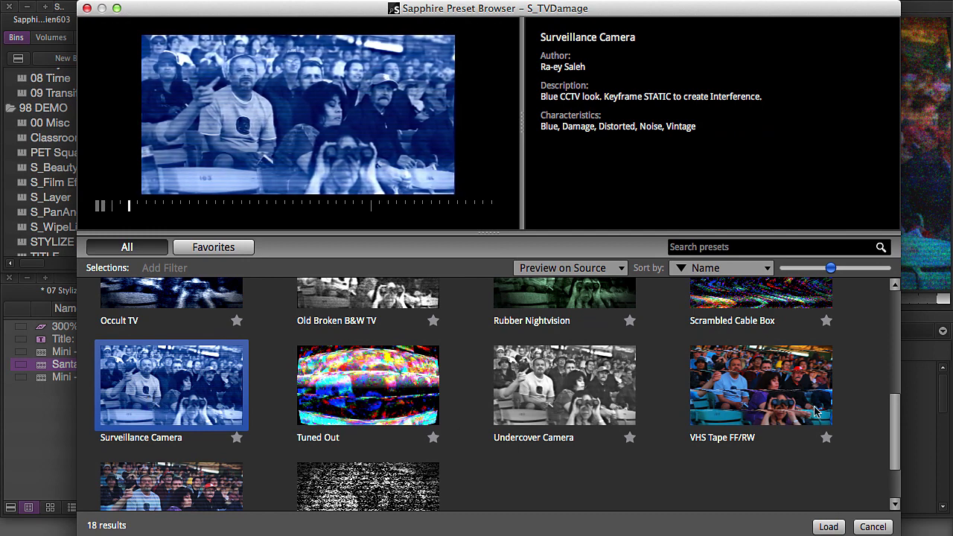
pyautogui.click(780, 401)
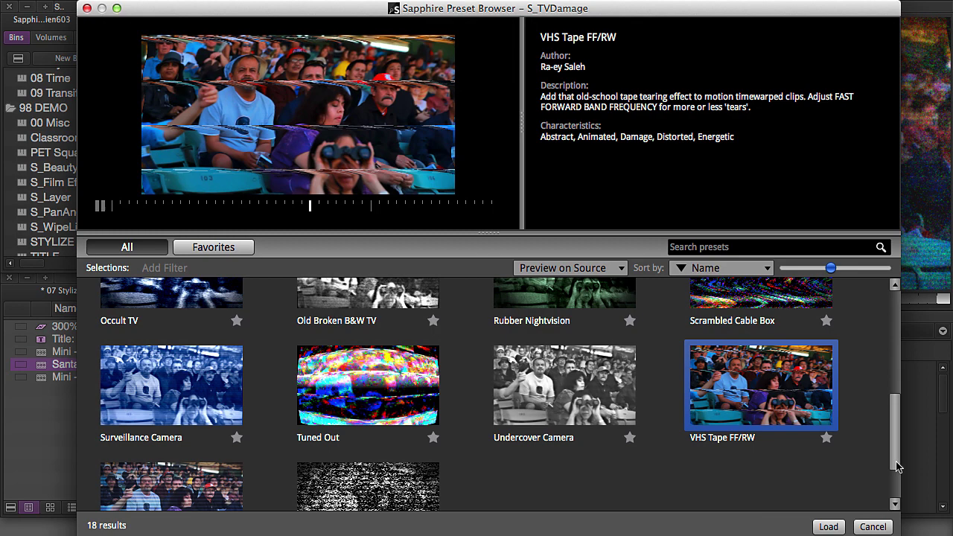
# After previewing Viewfinder and They're Here, load the 8mm Video Home Movie preset.
pyautogui.moveTo(896, 467); pyautogui.dragTo(892, 484)
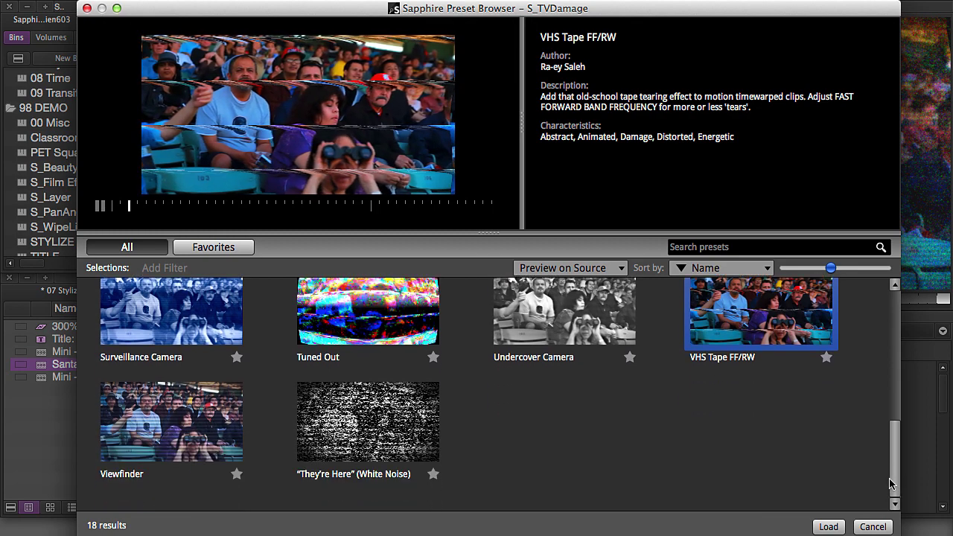
pyautogui.click(182, 430)
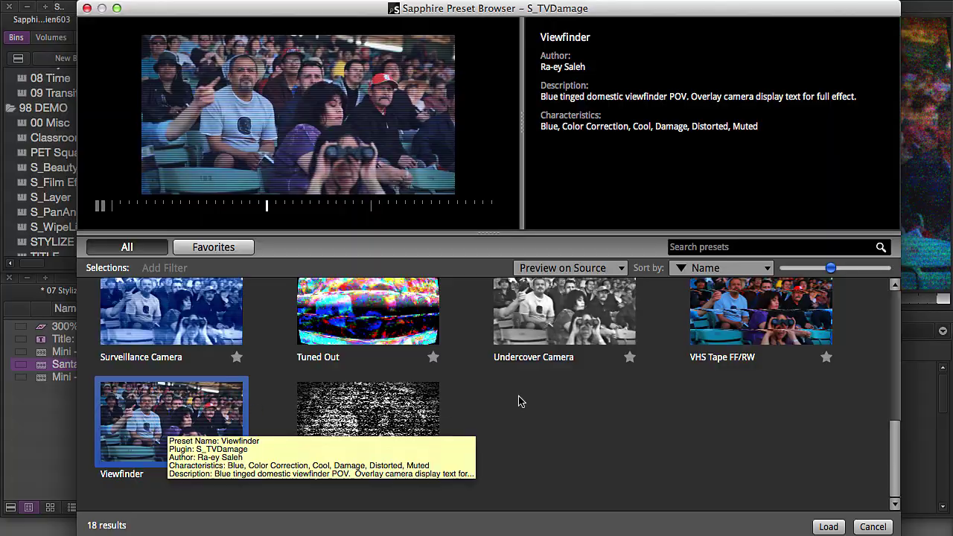
pyautogui.click(391, 430)
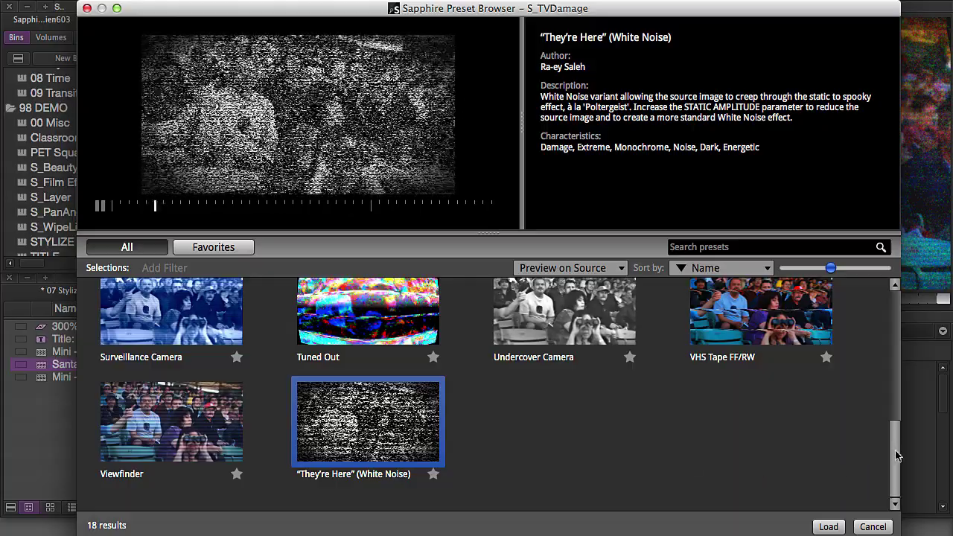
pyautogui.scroll(10, 897, 456)
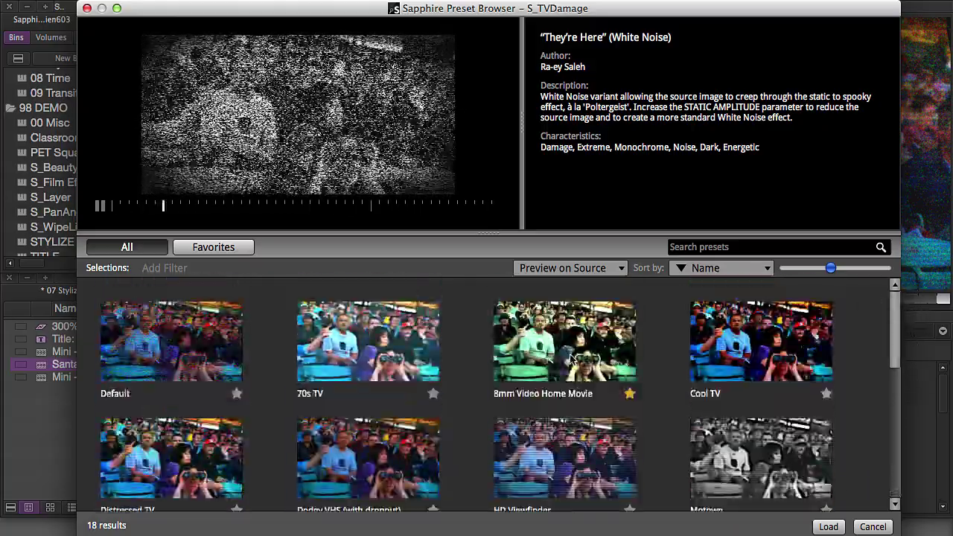
pyautogui.click(571, 360)
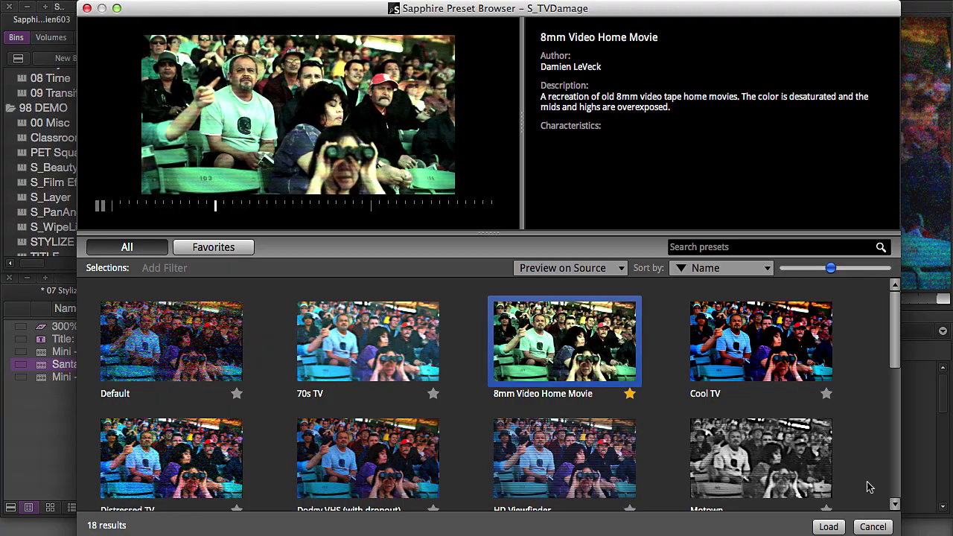
pyautogui.click(827, 525)
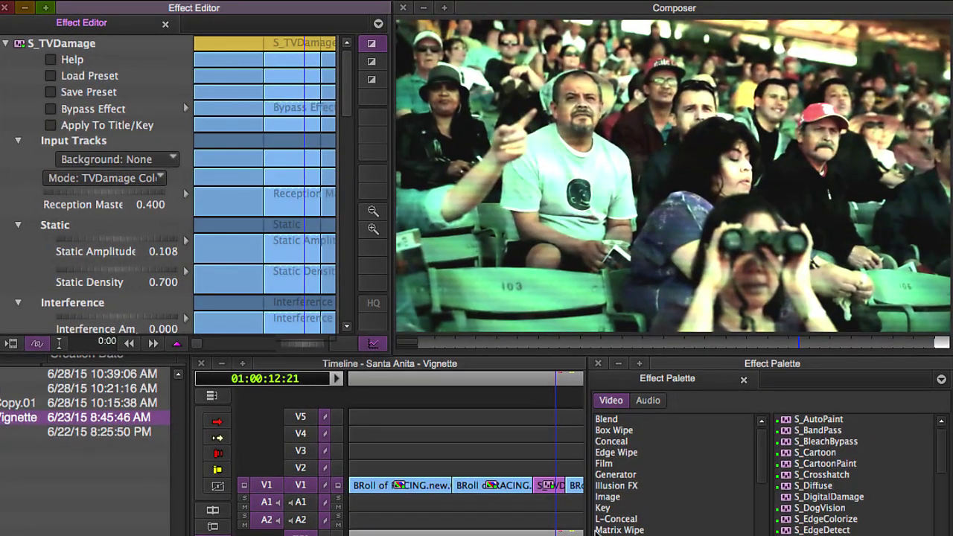
pyautogui.click(547, 496)
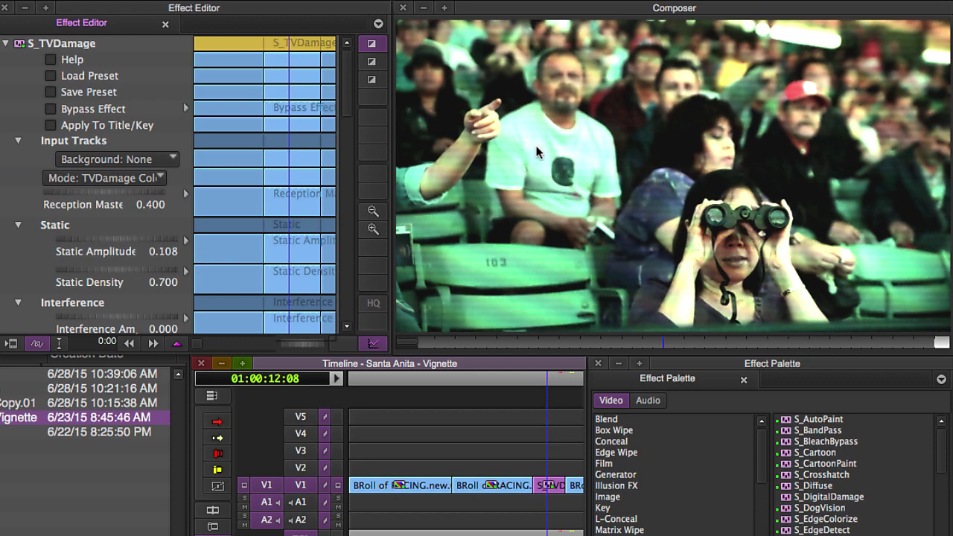
pyautogui.click(537, 490)
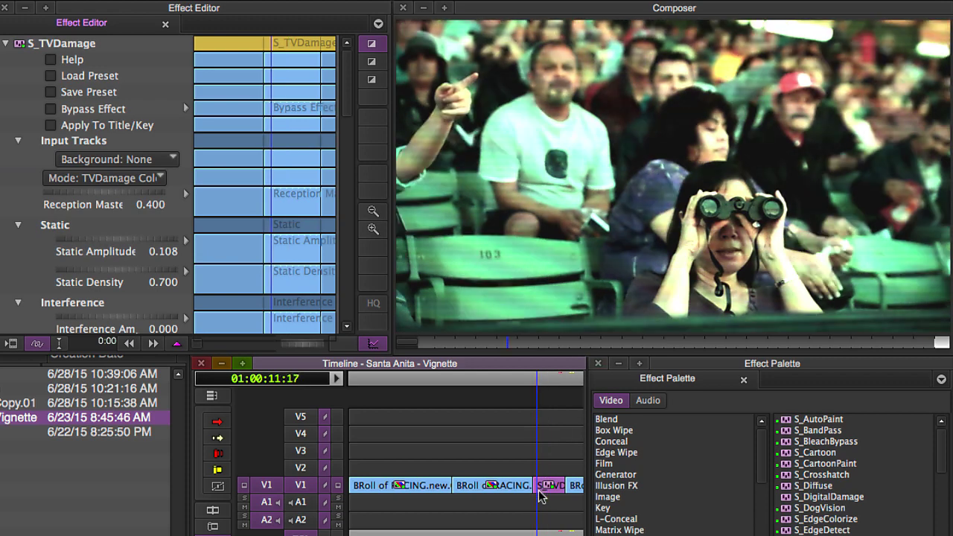
pyautogui.press('space')
pyautogui.press('space')
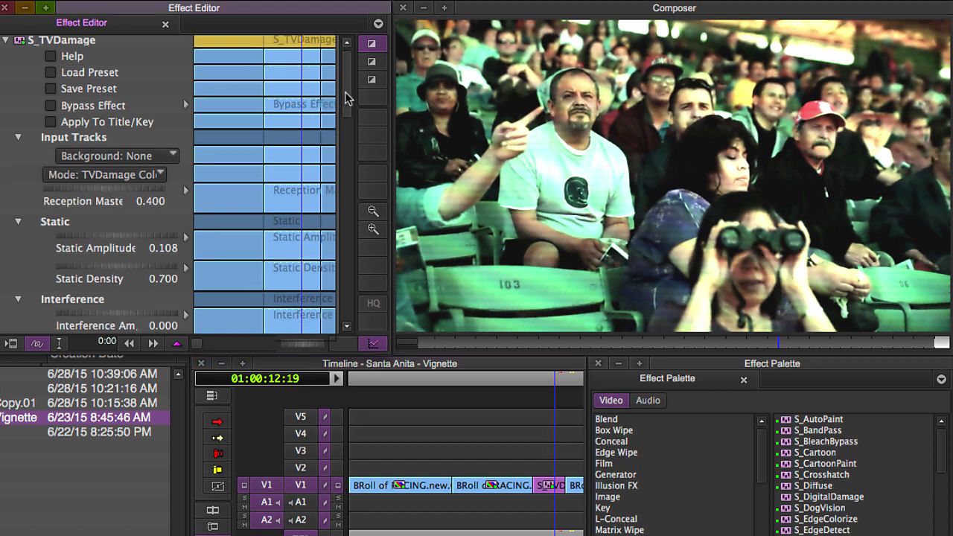
# Set S_TVDamage Reception Master to 0.877 and play back the crowd clip to check it.
pyautogui.moveTo(347, 94); pyautogui.dragTo(347, 124)
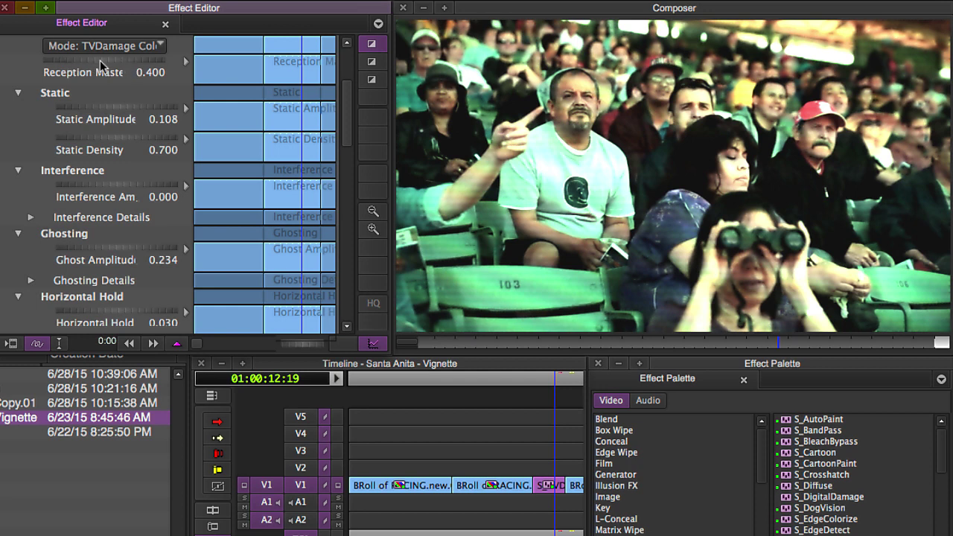
pyautogui.moveTo(101, 62); pyautogui.dragTo(277, 92)
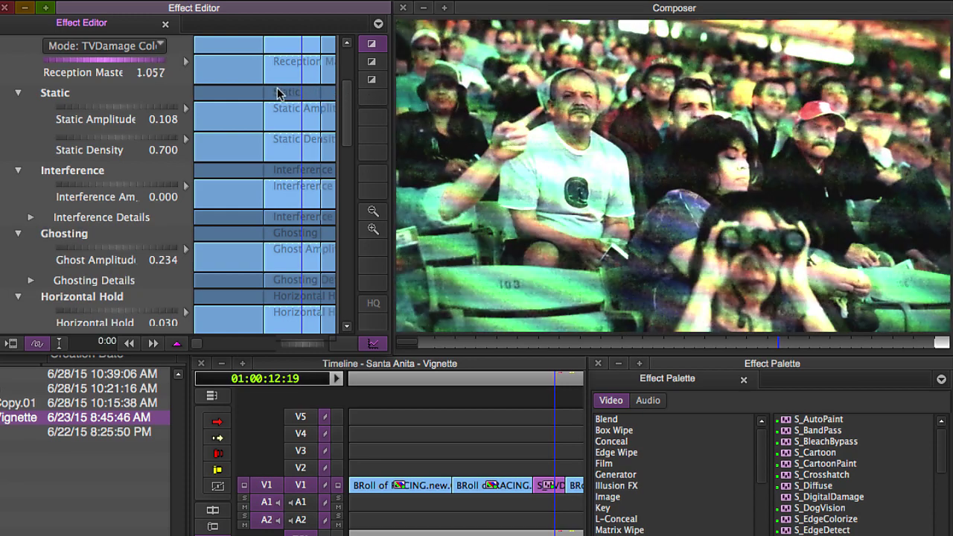
pyautogui.click(541, 493)
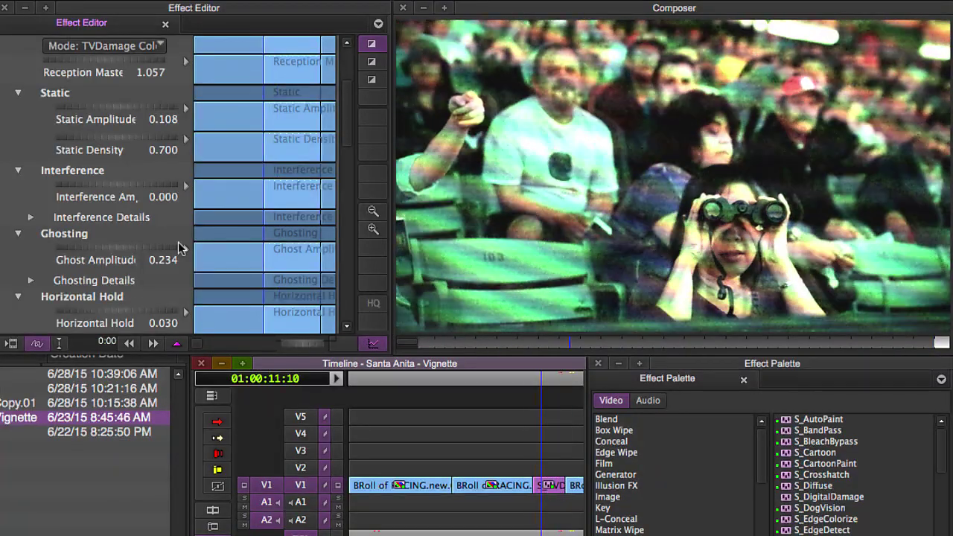
pyautogui.click(142, 67)
pyautogui.moveTo(141, 67); pyautogui.dragTo(85, 75)
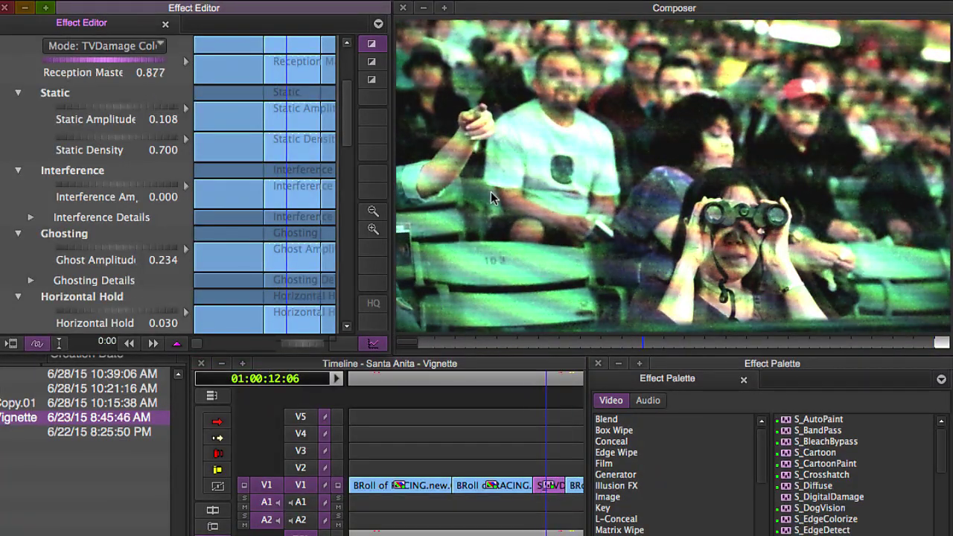
pyautogui.click(537, 491)
pyautogui.press('space')
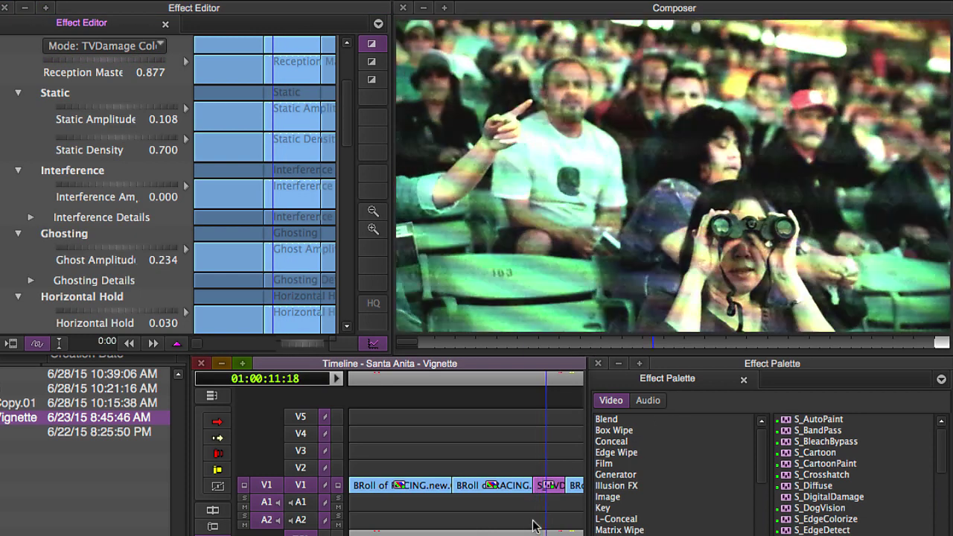
pyautogui.press('space')
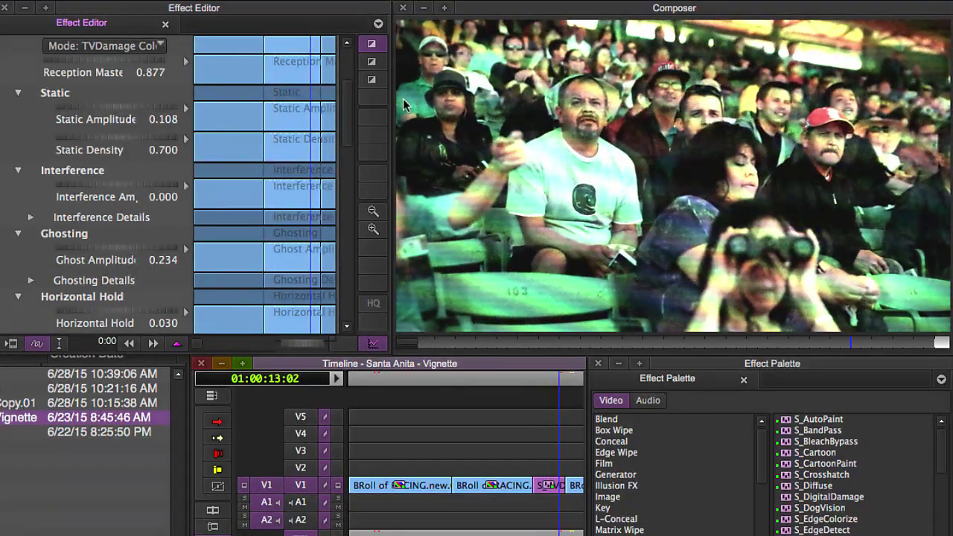
# Raise Color Correct Scale Lights to 2.314 and play the crowd clip to preview.
pyautogui.moveTo(345, 112); pyautogui.dragTo(336, 192)
pyautogui.scroll(-10, 339, 200)
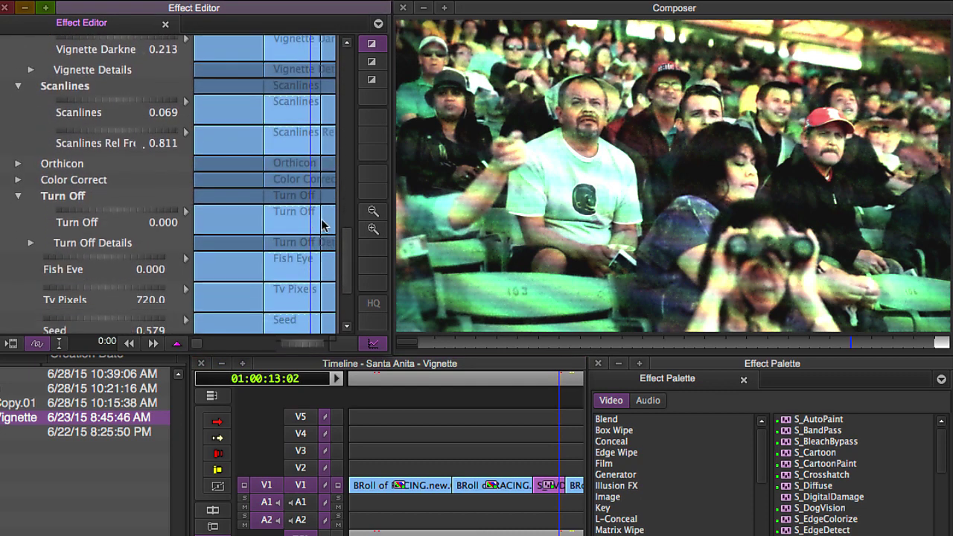
pyautogui.click(17, 179)
pyautogui.moveTo(91, 258); pyautogui.dragTo(210, 257)
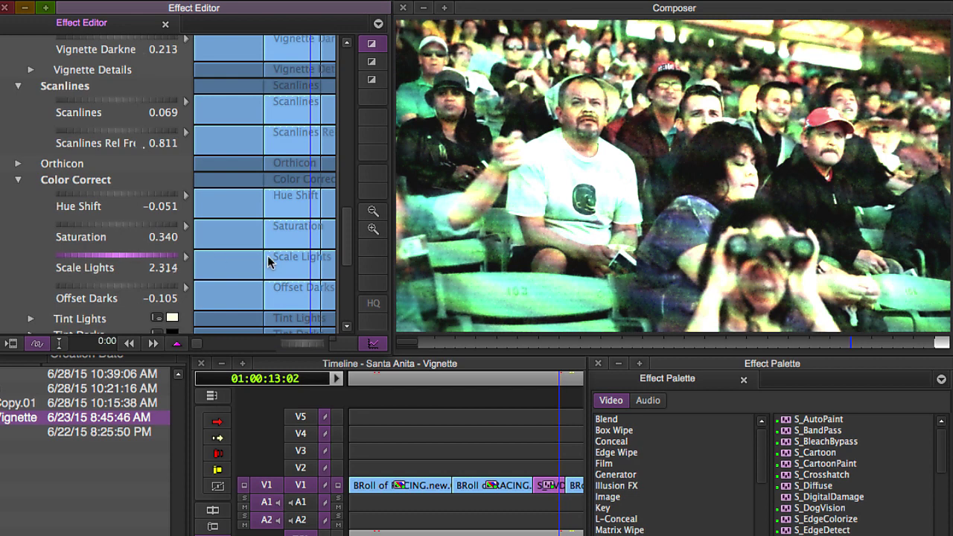
pyautogui.click(542, 488)
pyautogui.click(542, 487)
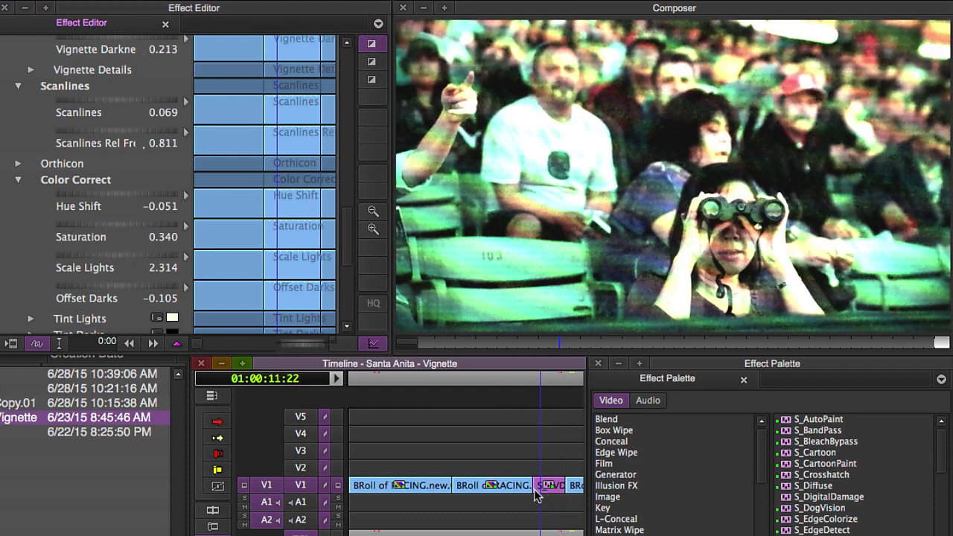
pyautogui.press('space')
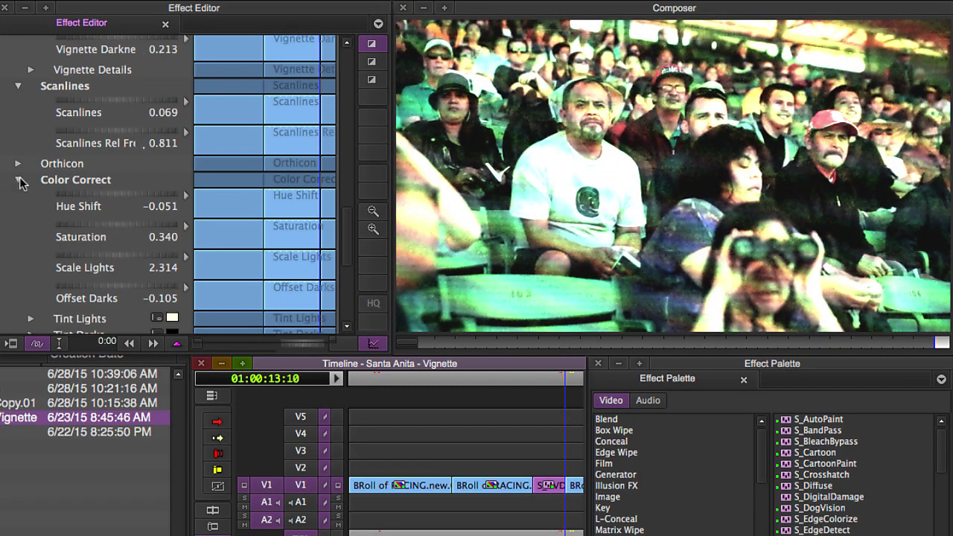
pyautogui.moveTo(347, 234); pyautogui.dragTo(347, 191)
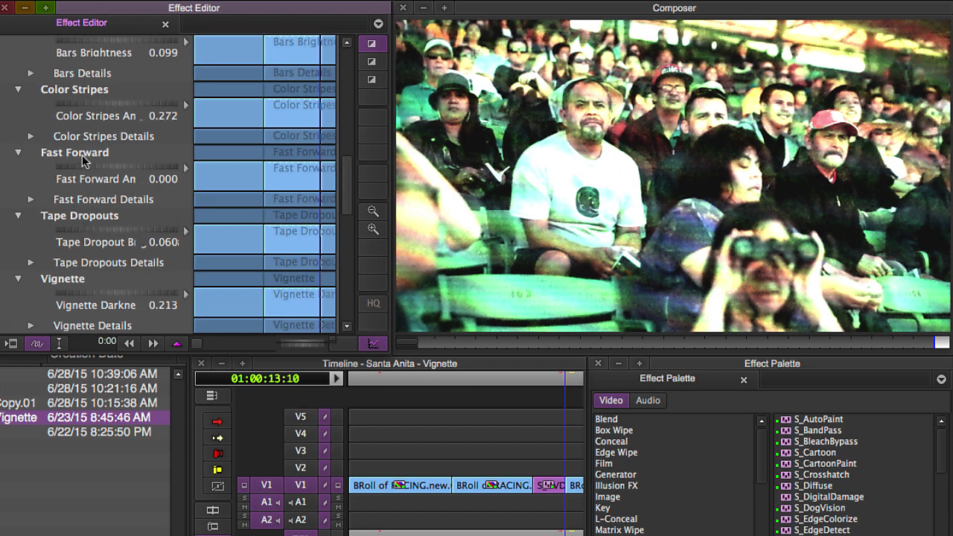
pyautogui.moveTo(347, 196); pyautogui.dragTo(347, 170)
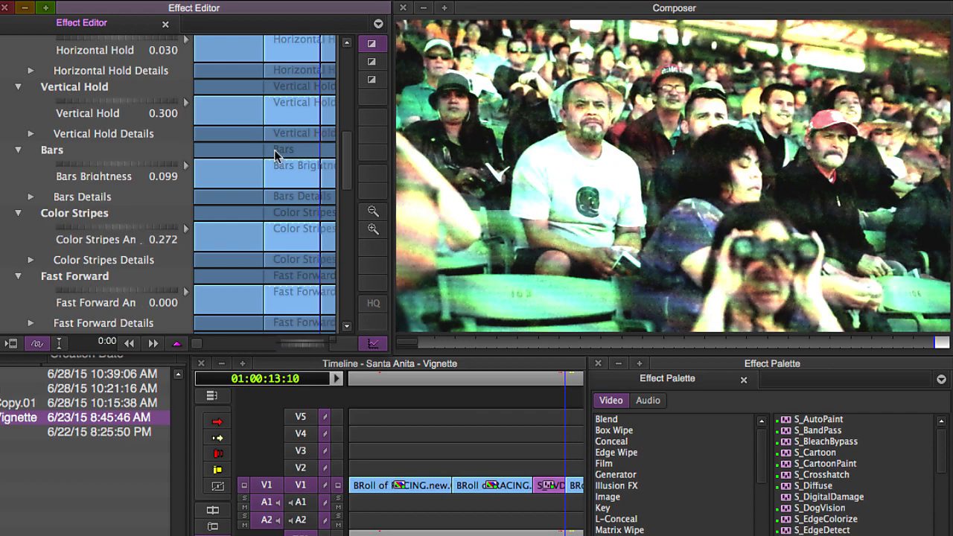
pyautogui.click(541, 487)
pyautogui.press('j')
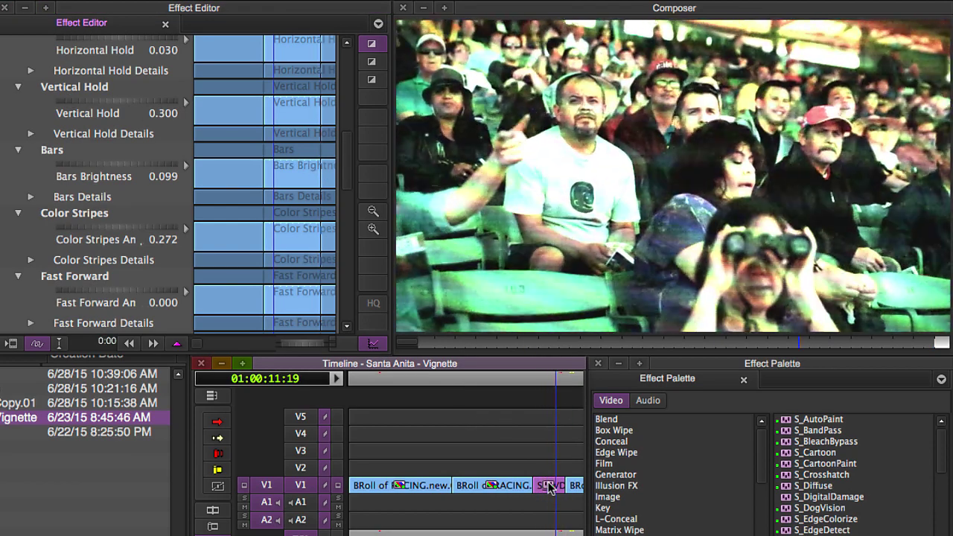
pyautogui.press('k')
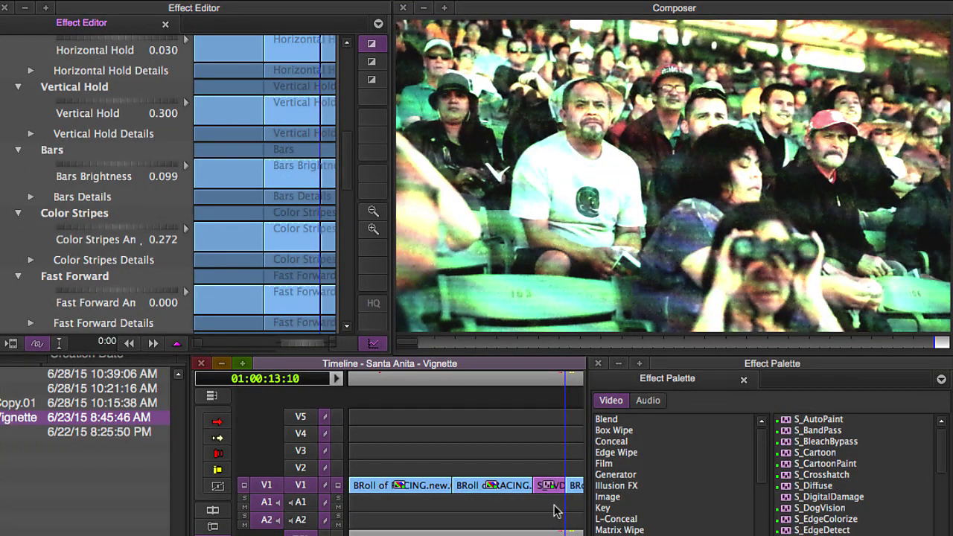
pyautogui.click(554, 497)
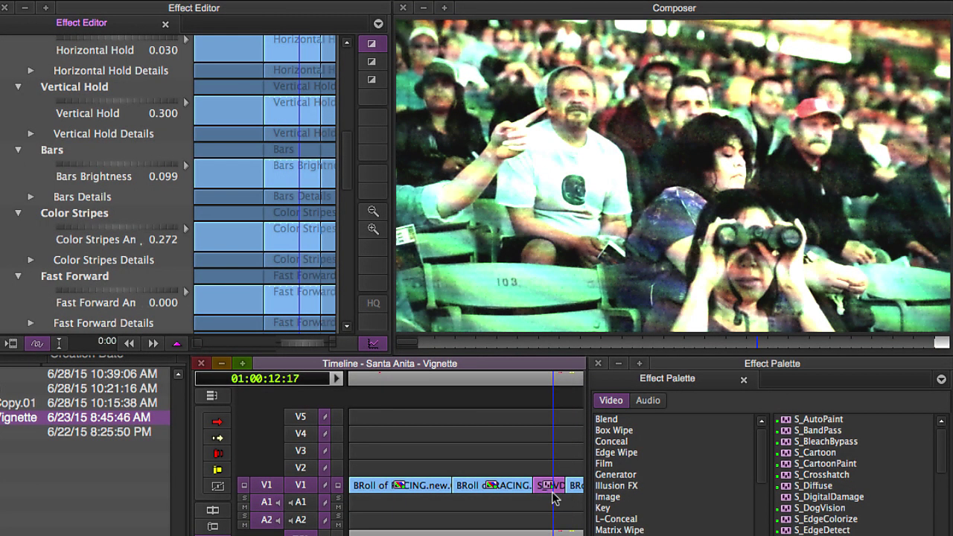
pyautogui.hotkey('ctrl', '/')
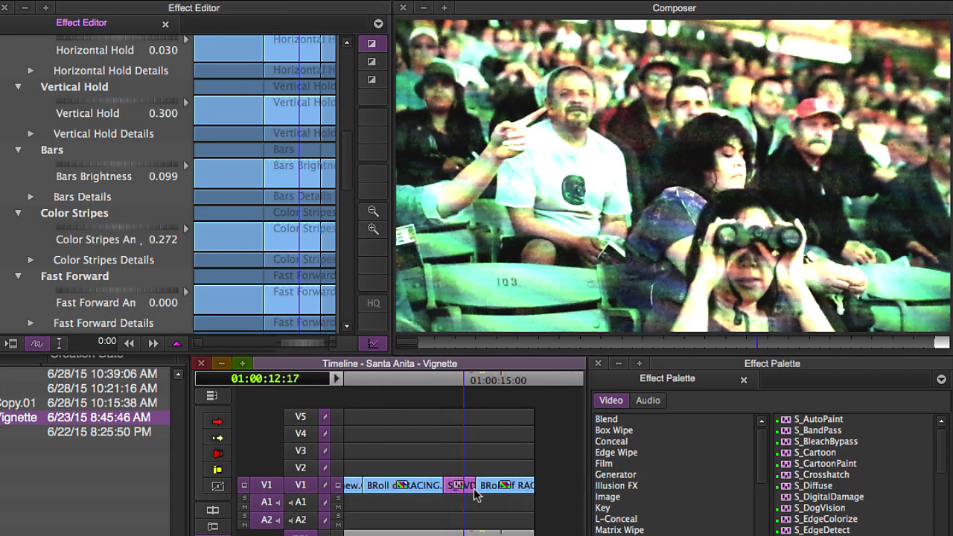
# Copy the tuned S_TVDamage effect onto the horse-race clip in V1.
pyautogui.moveTo(347, 186); pyautogui.dragTo(352, 86)
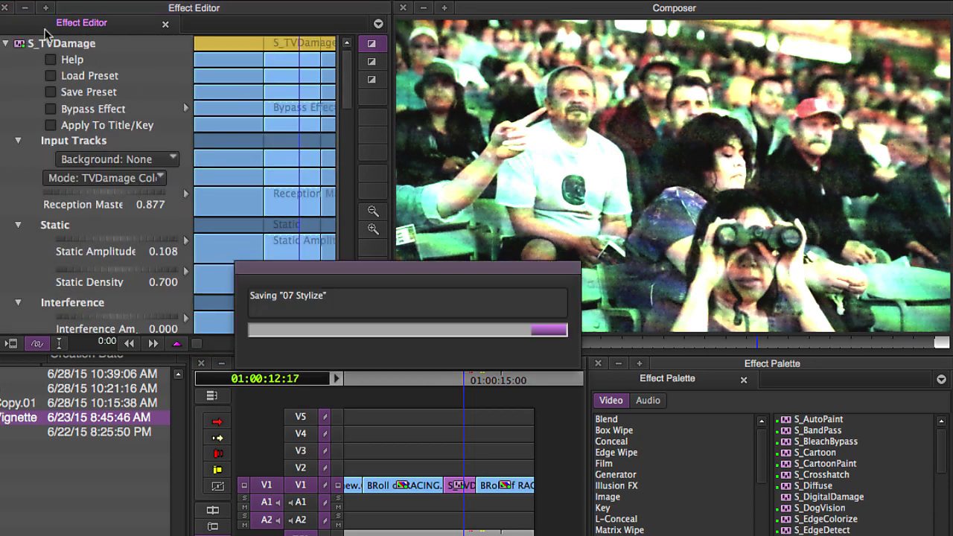
pyautogui.click(547, 501)
pyautogui.click(485, 488)
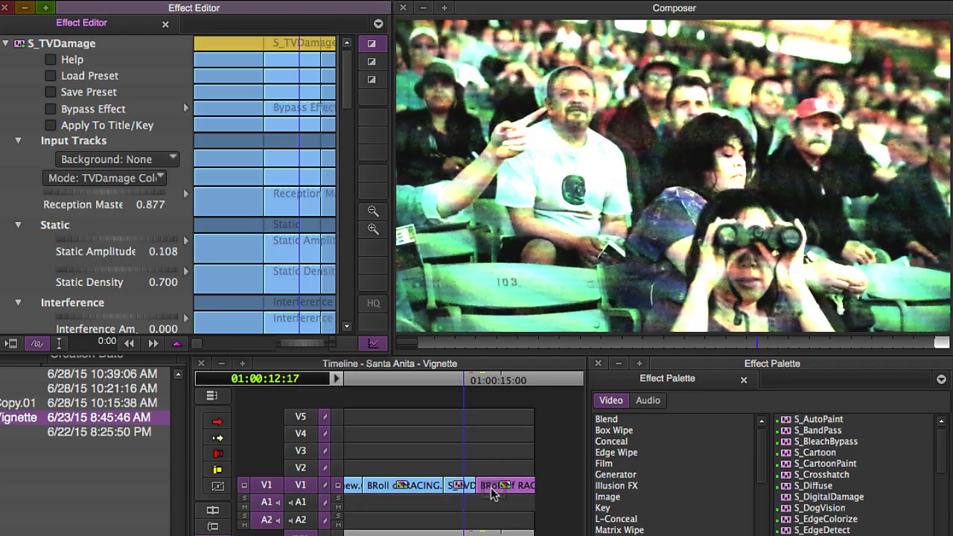
# Play the horse-race clip to preview the look, then return to the crowd clip.
pyautogui.press('space')
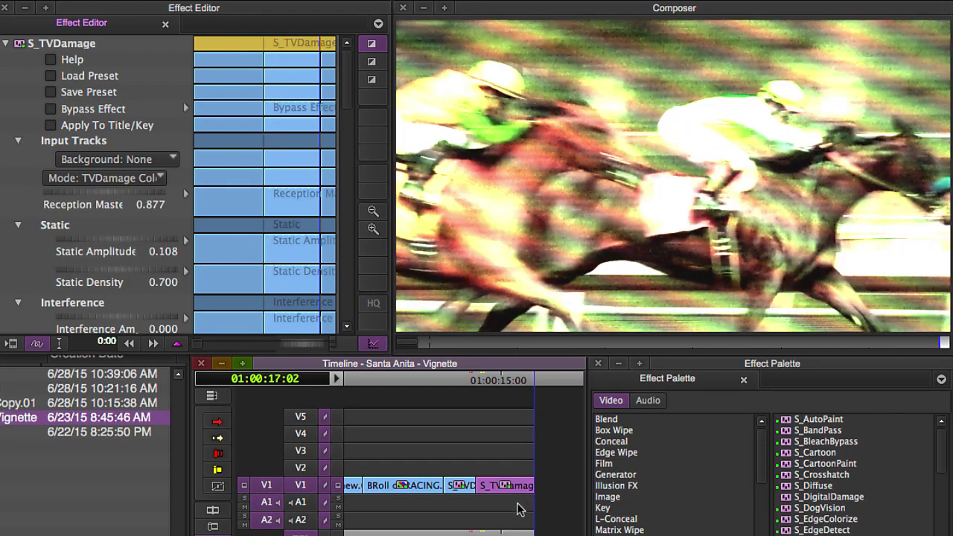
pyautogui.click(492, 485)
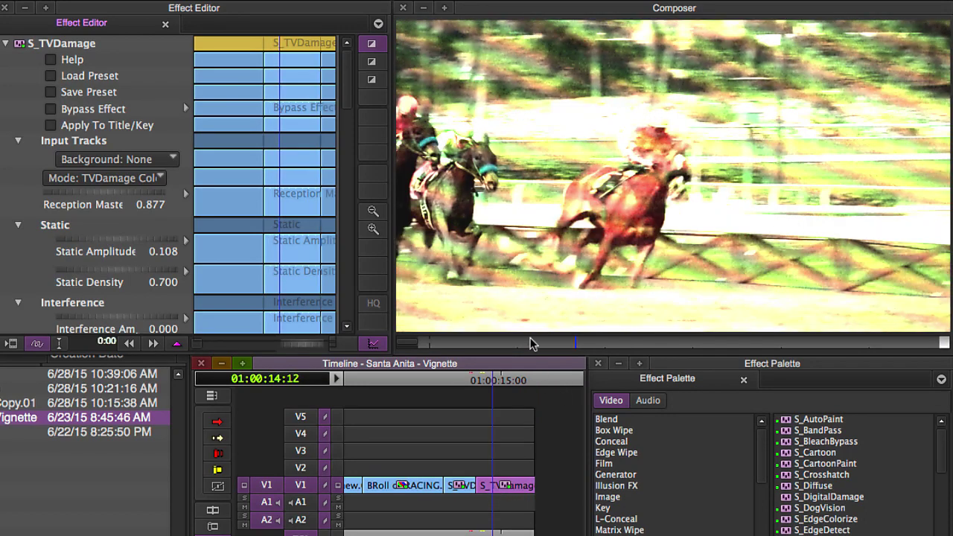
pyautogui.click(483, 491)
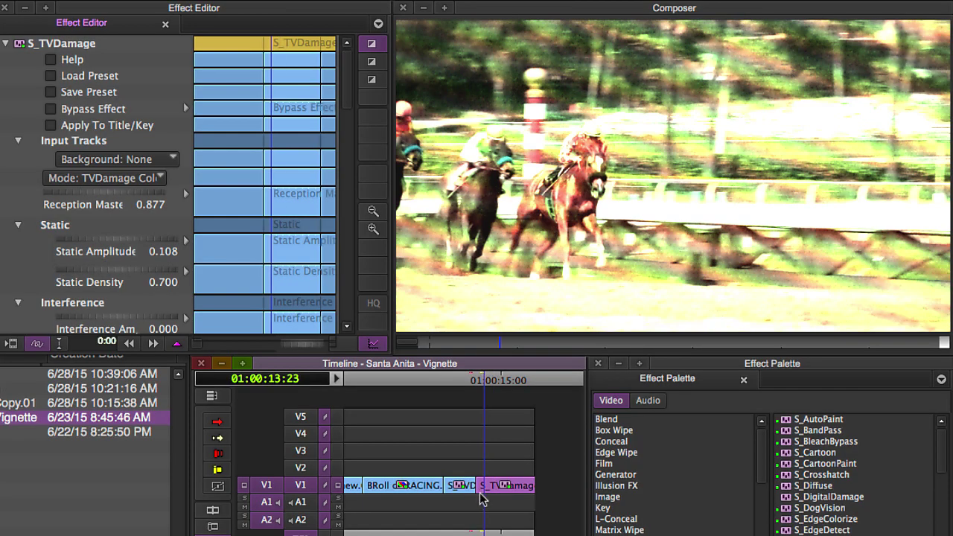
pyautogui.press('space')
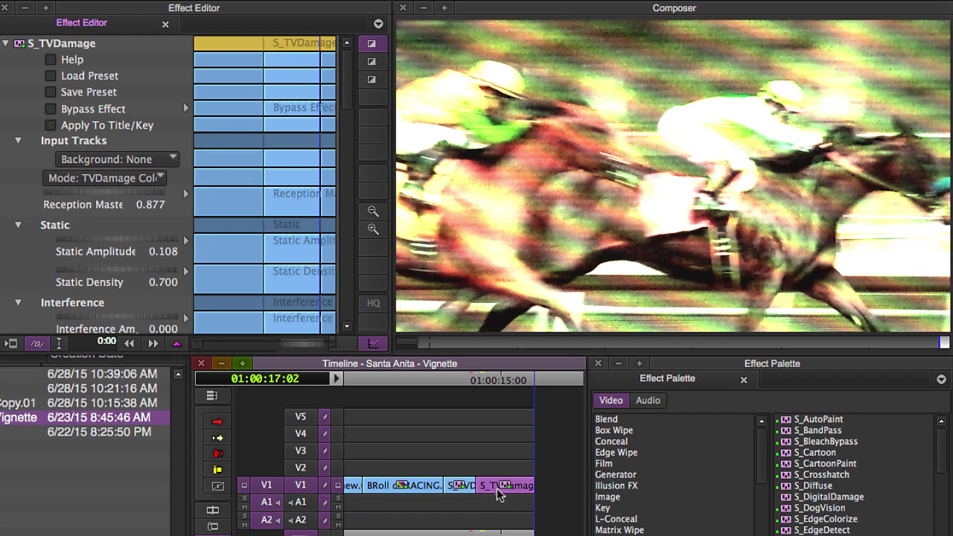
pyautogui.click(459, 496)
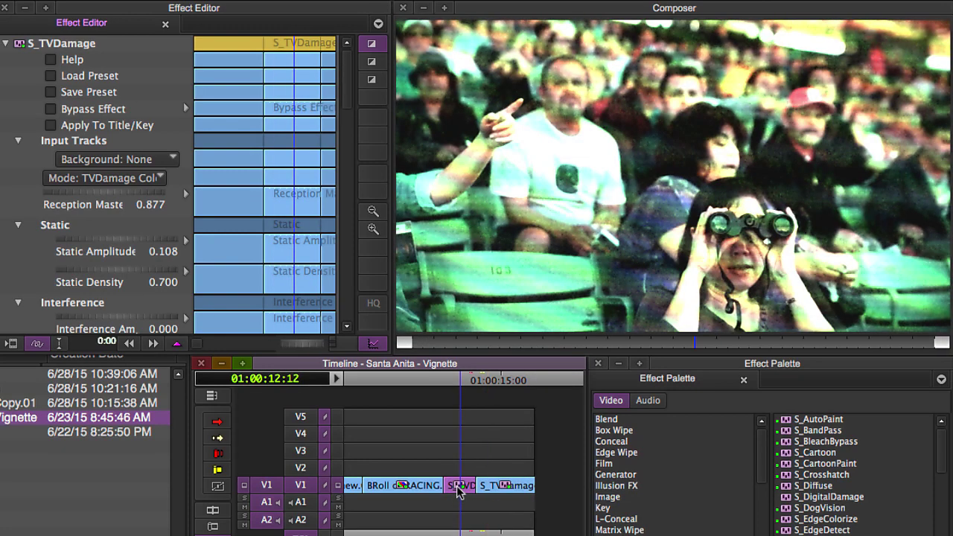